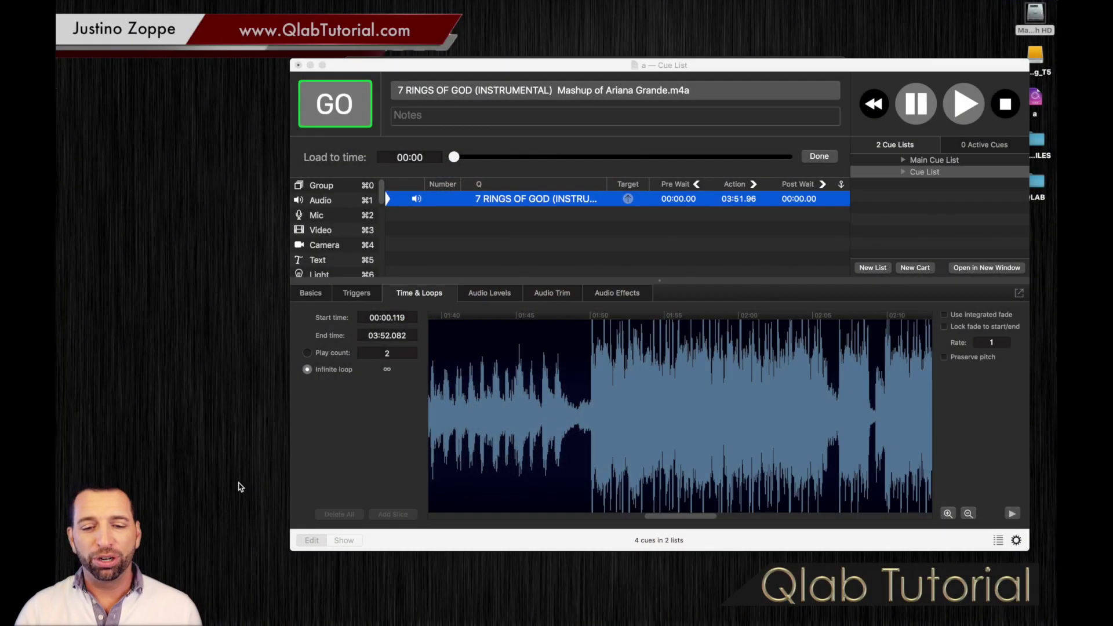
Show the Basics settings for the '7 RINGS OF GOD' audio cue
left_click(311, 295)
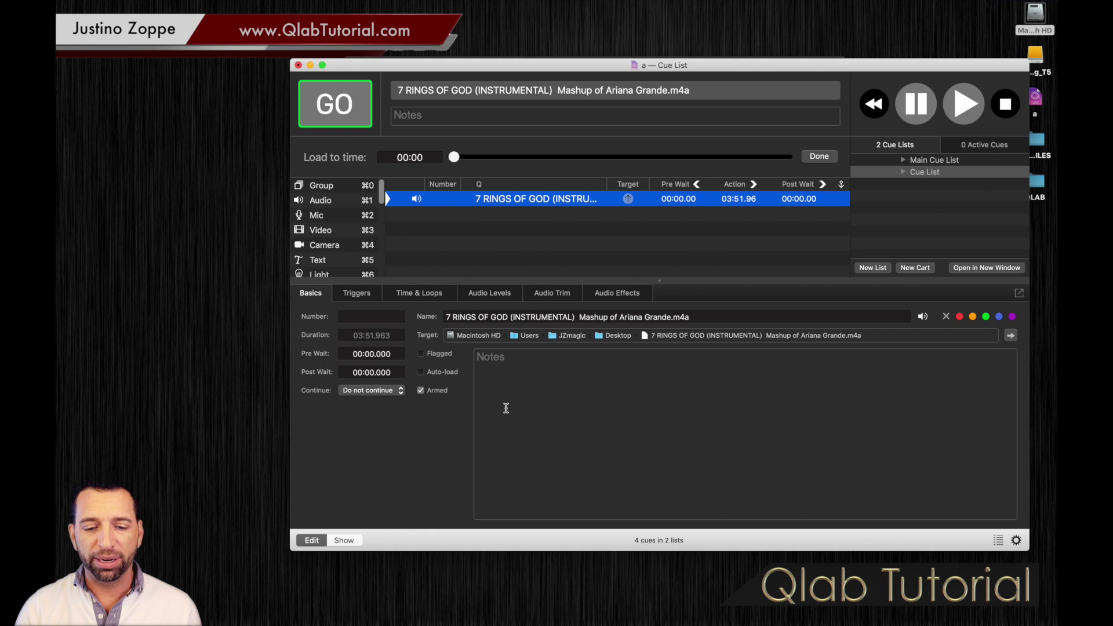
Show the cue's Time & Loops settings with the waveform zoomed out to the track start
left_click(438, 298)
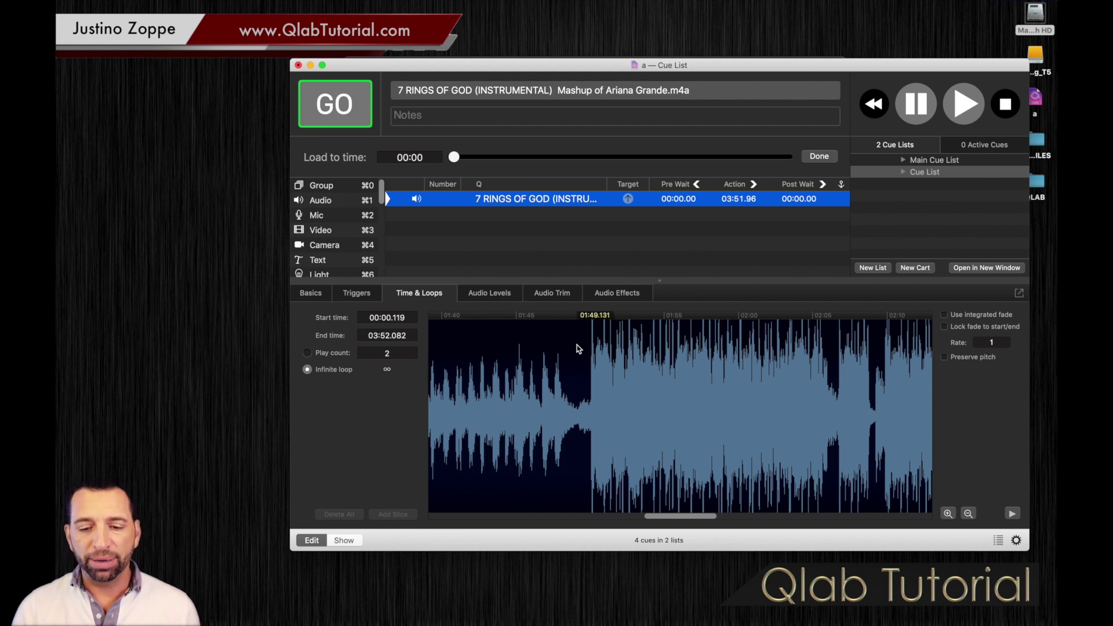
scroll(575, 349, "left", 15)
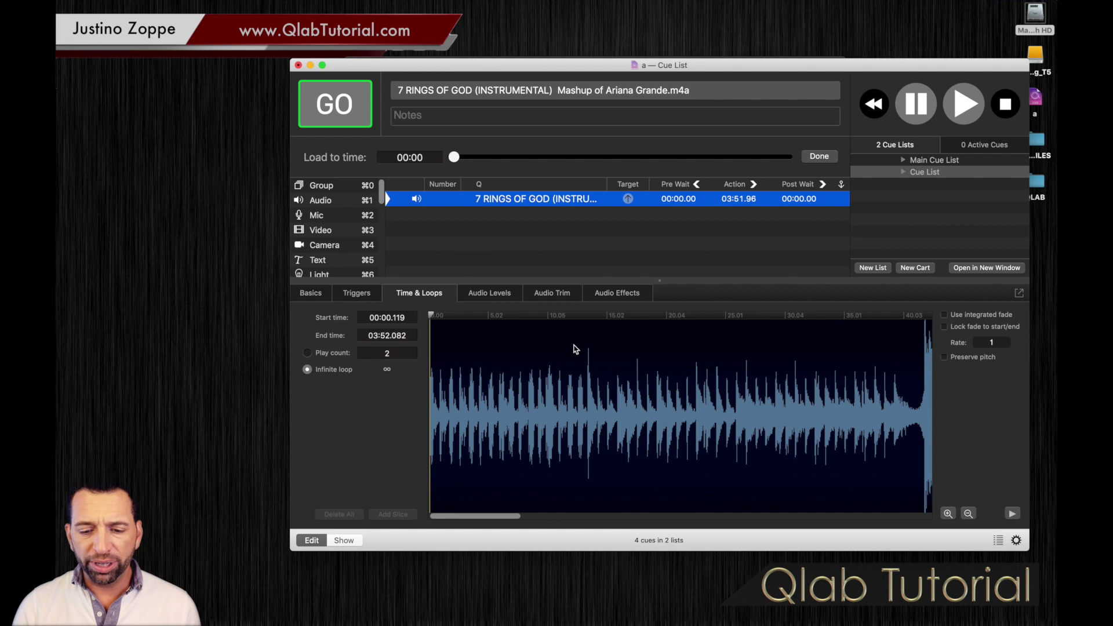
scroll(574, 348, "right", 5)
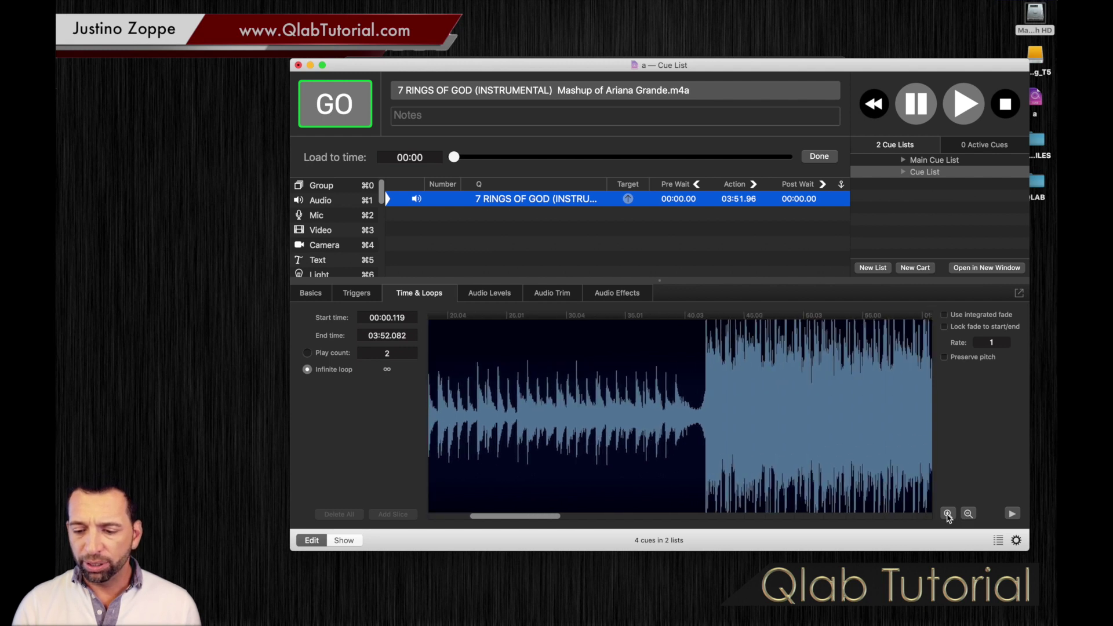
left_click(969, 514)
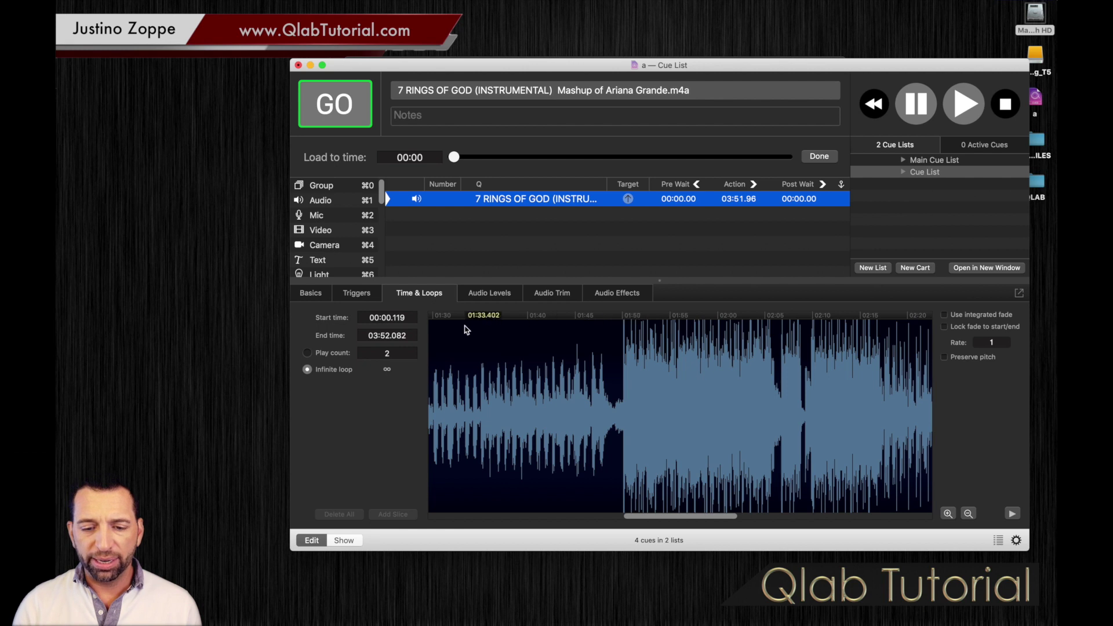
scroll(467, 327, "left", 15)
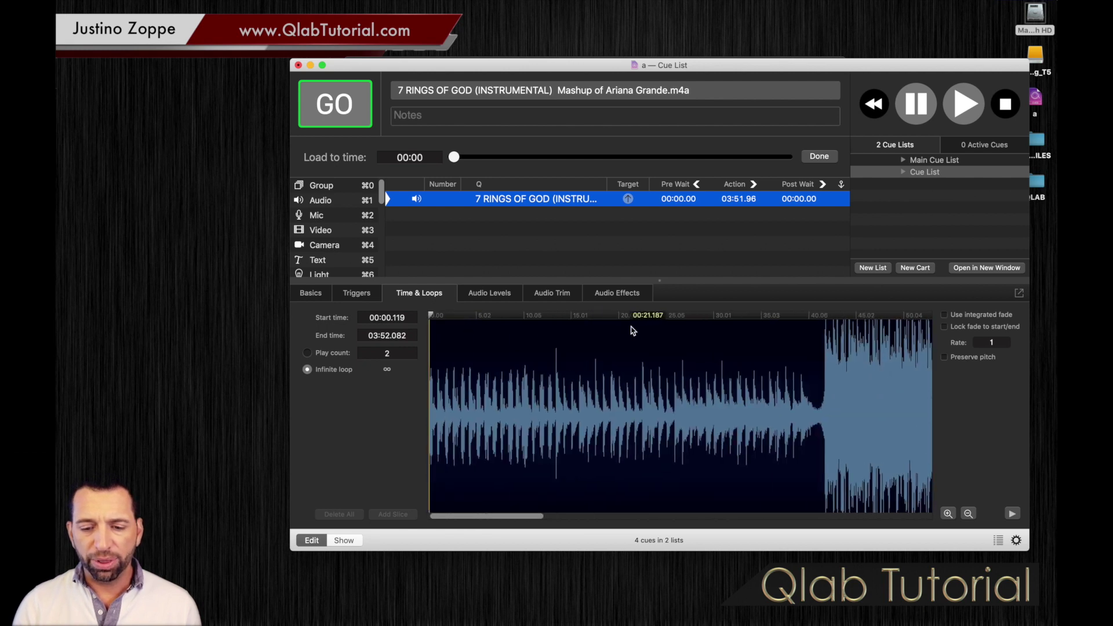
Set the audio cue's end time to 00:13.406
left_click(559, 330)
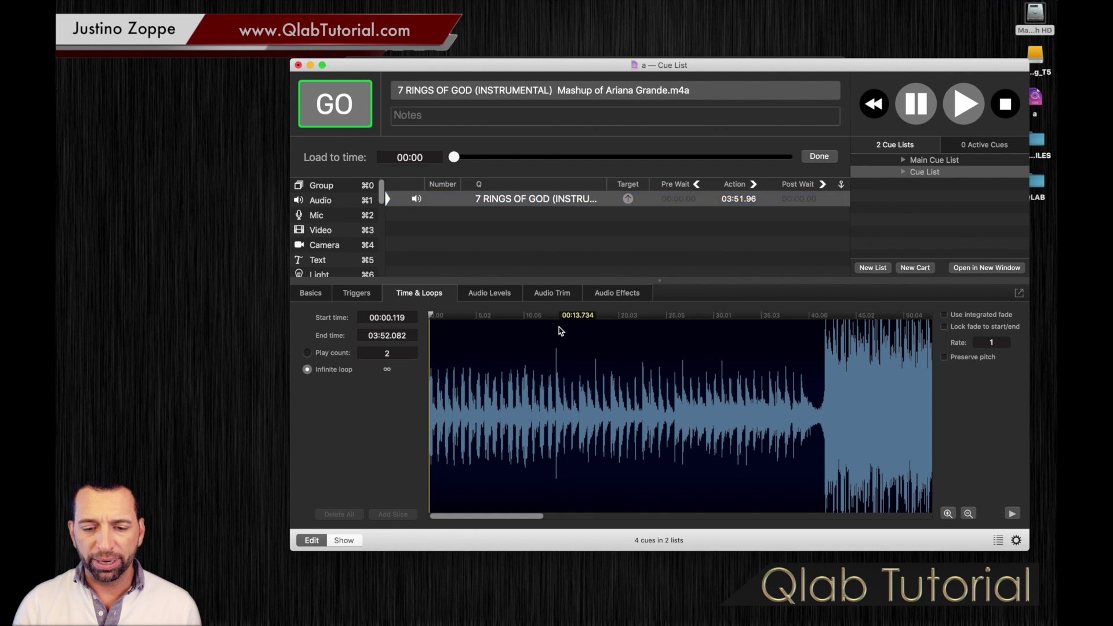
left_click(391, 333)
type("00:13.806")
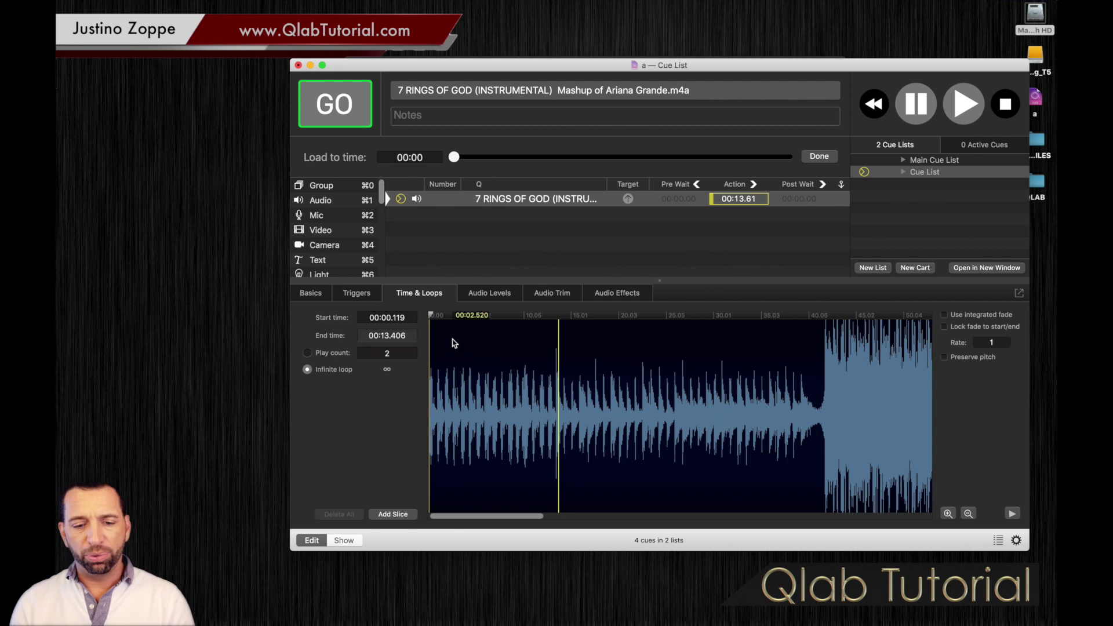
key("Return")
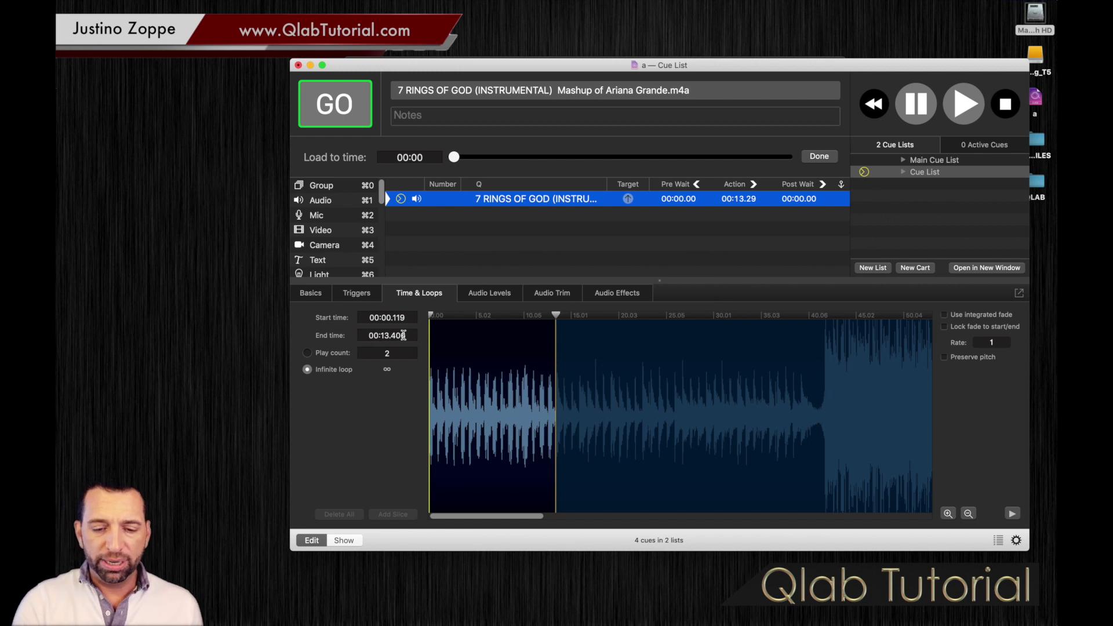
Reset the end time to 03:52.082 and park the playhead near 00:40.36
double_click(403, 335)
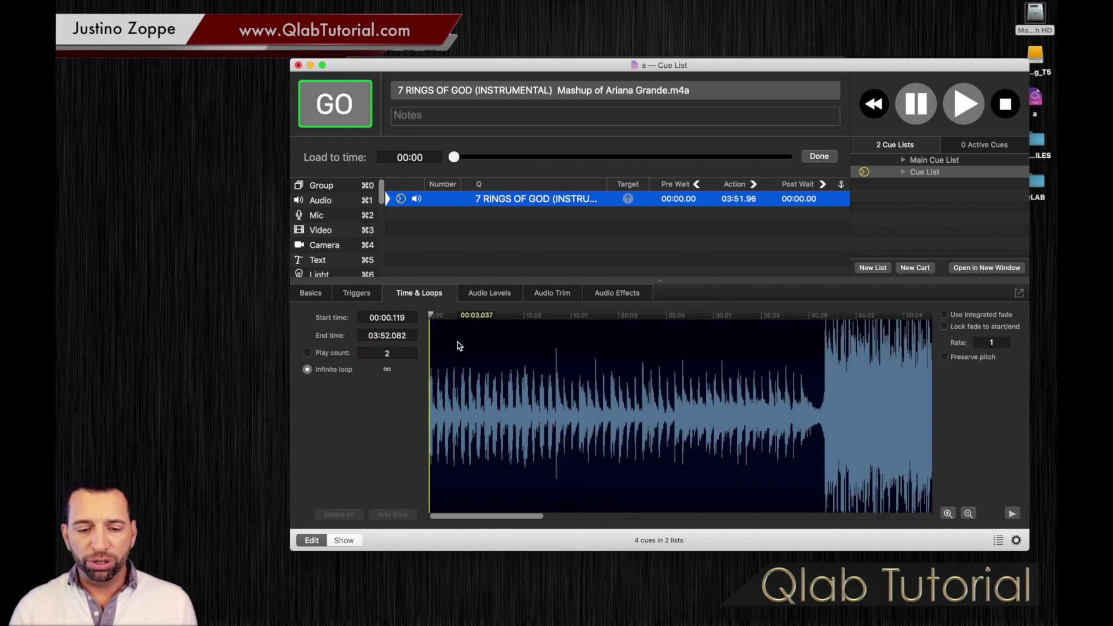
left_click(548, 328)
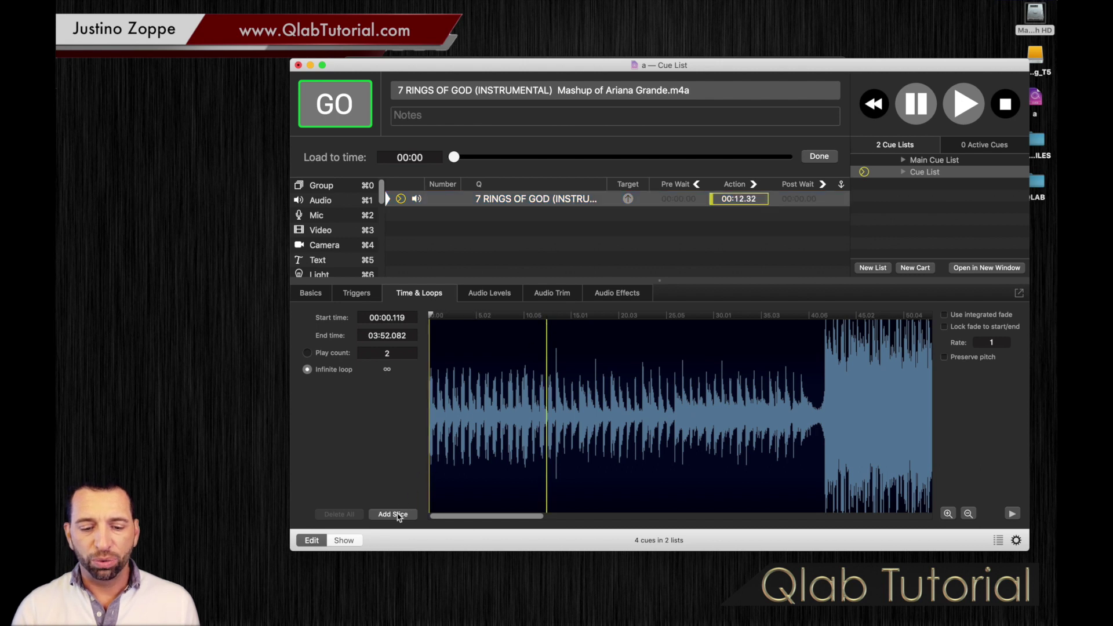
left_click(606, 363)
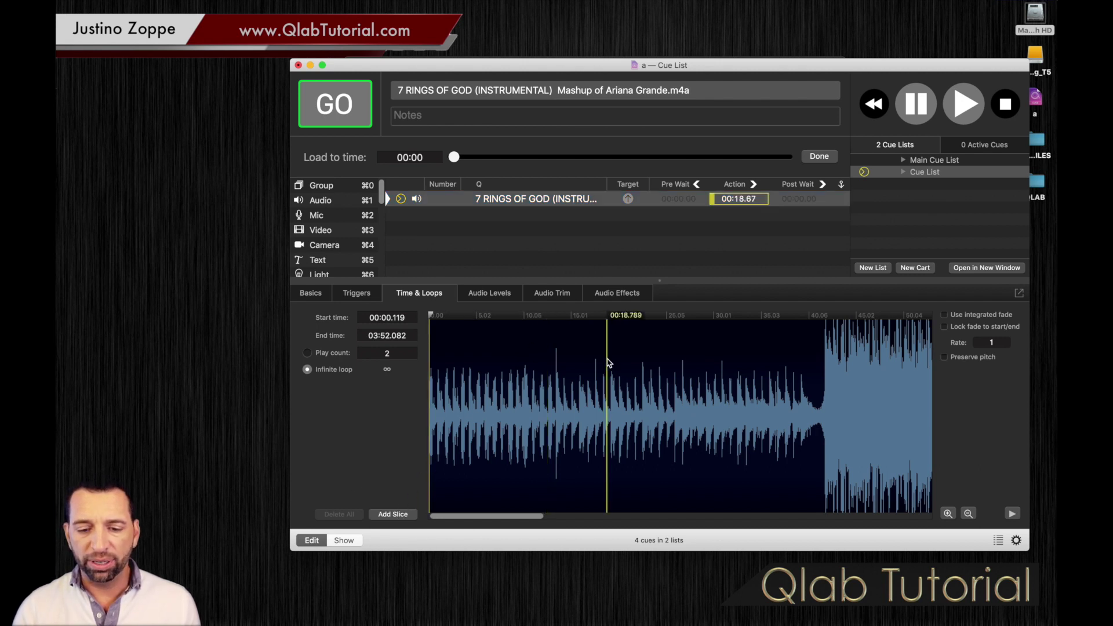
left_click(533, 359)
left_click(647, 357)
left_click(742, 350)
left_click(504, 351)
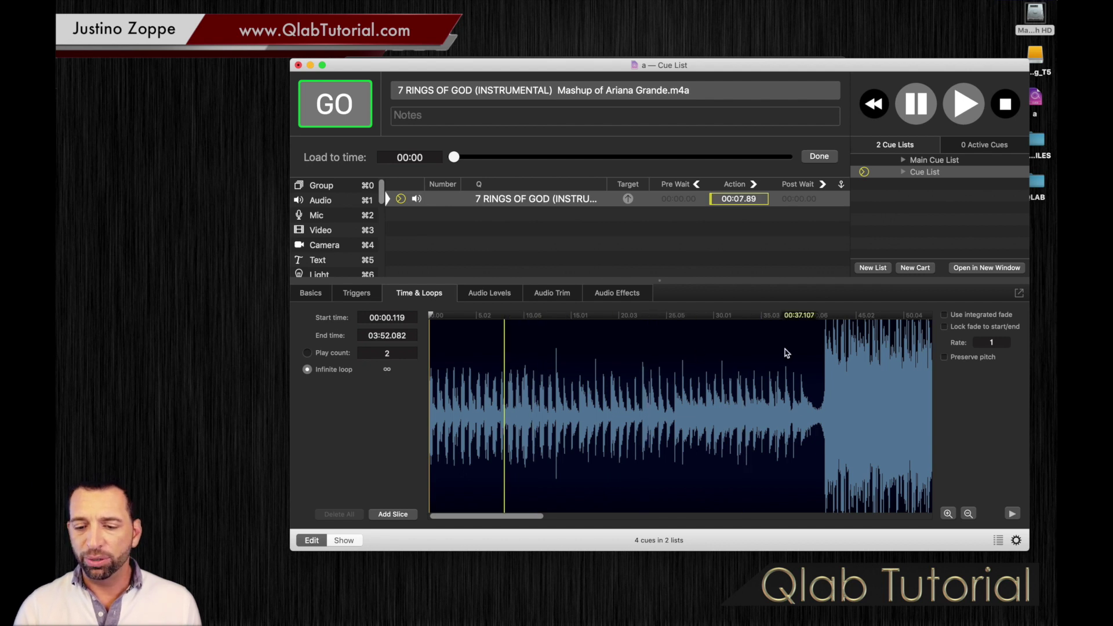
left_click(813, 351)
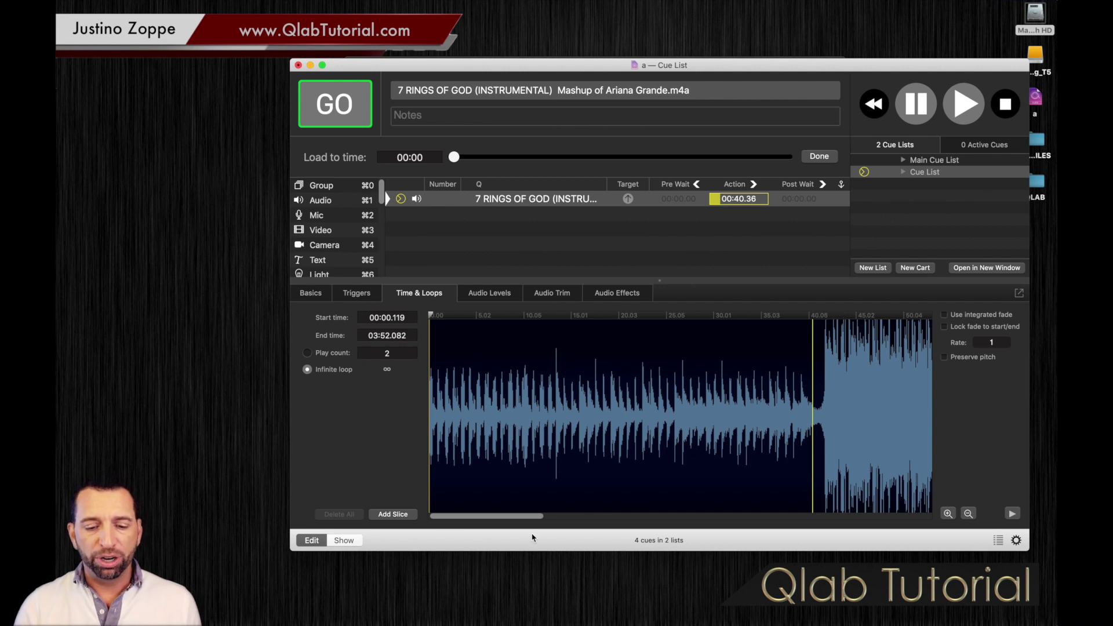
Add a slice to the audio cue and set its time to 00:13.406
left_click(393, 514)
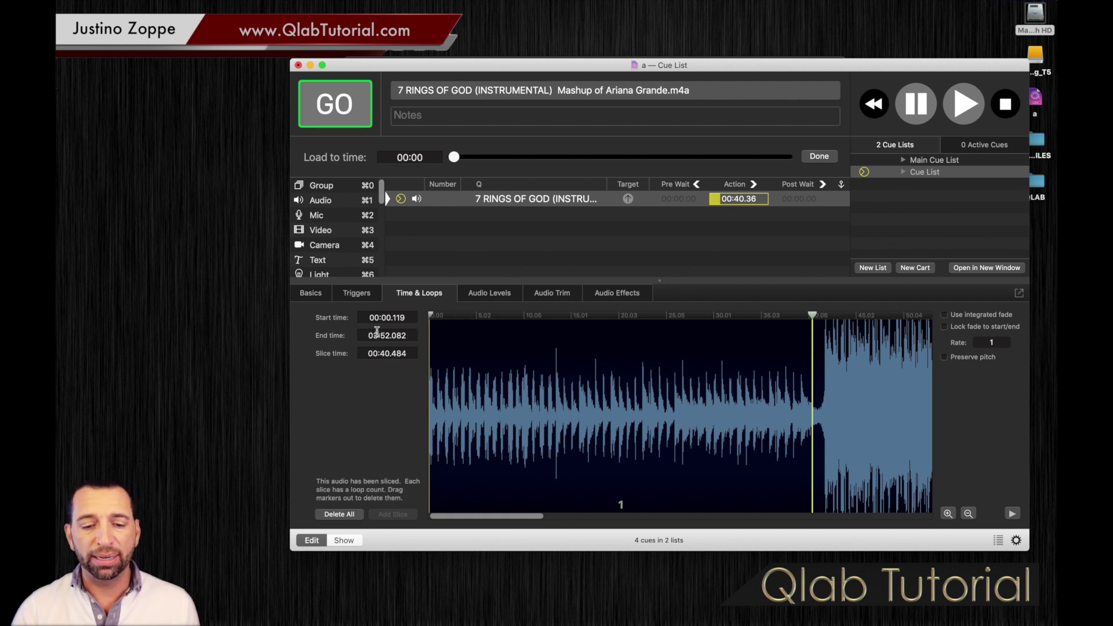
double_click(400, 354)
triple_click(399, 351)
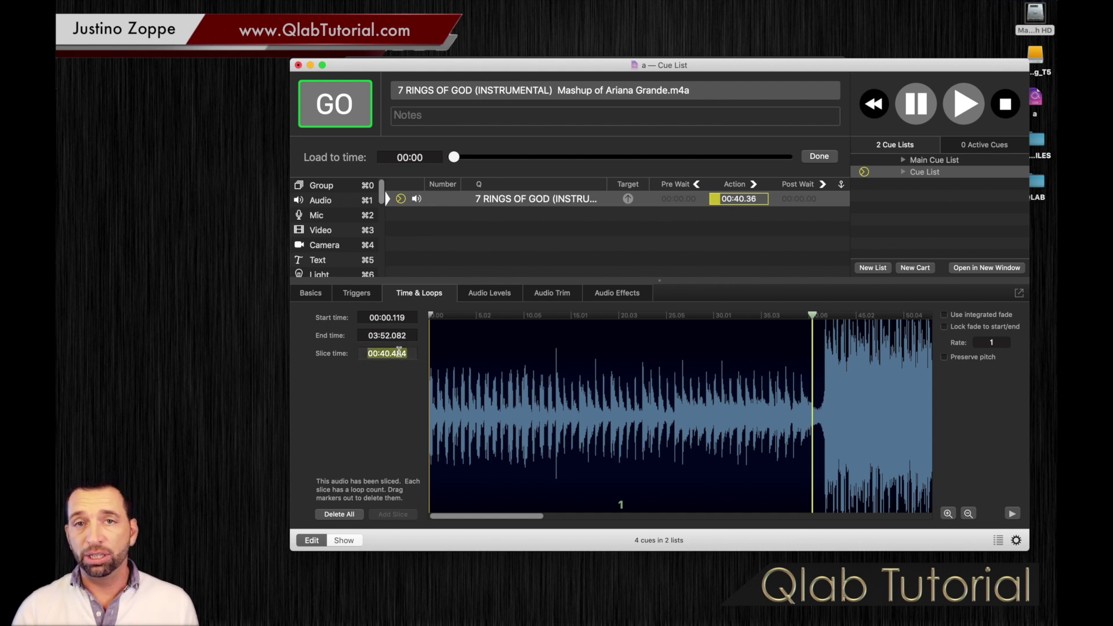
type("00:13.406")
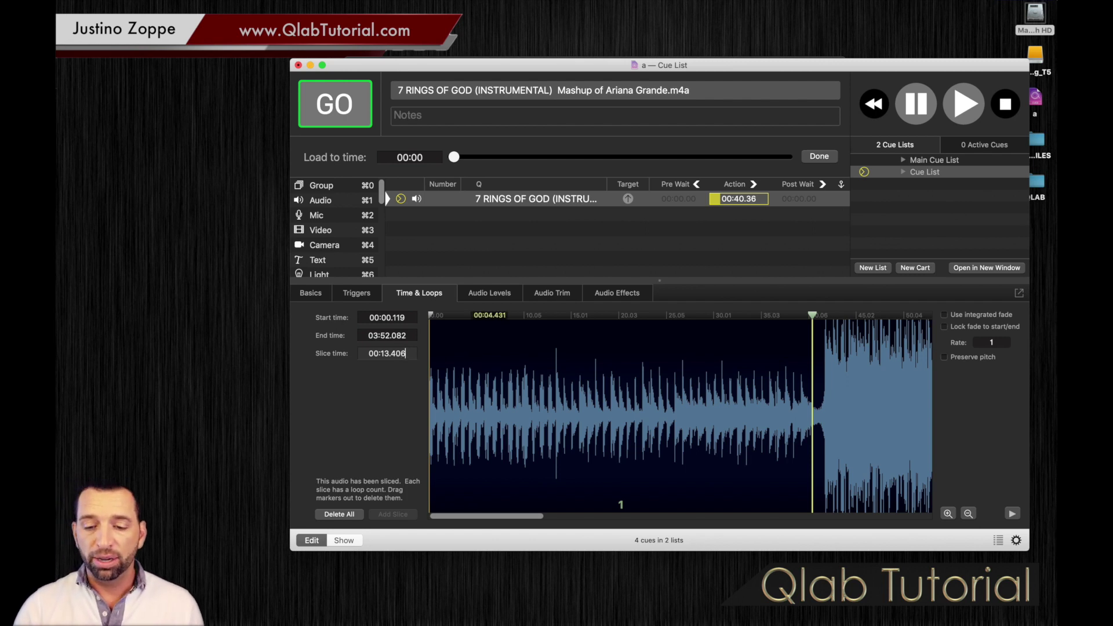
key("Return")
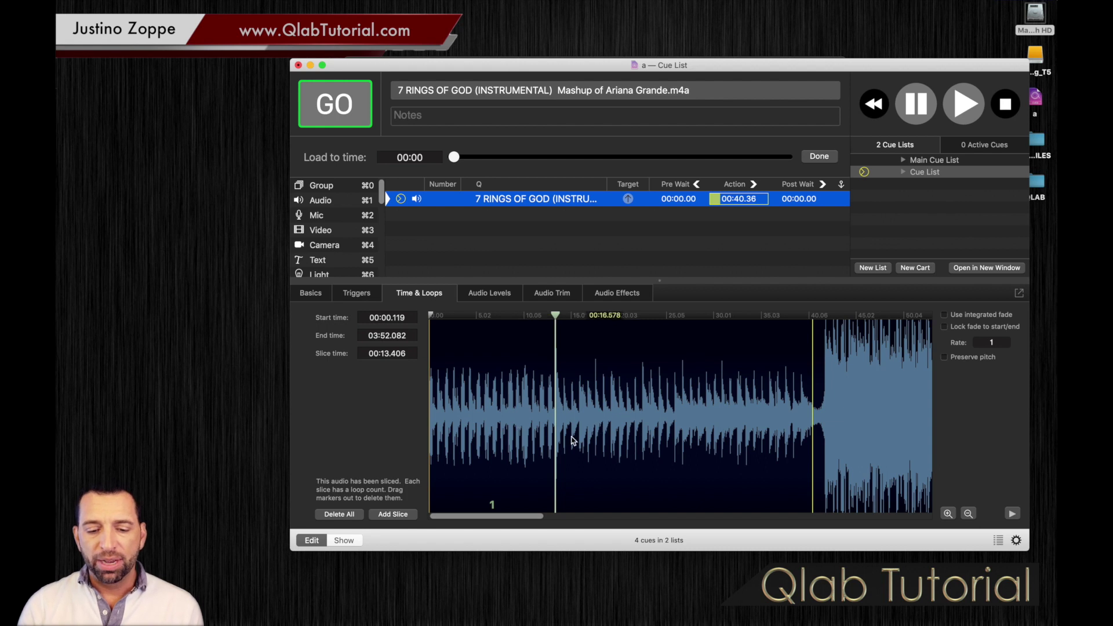
Set the first slice's loop count to 2
left_click(491, 503)
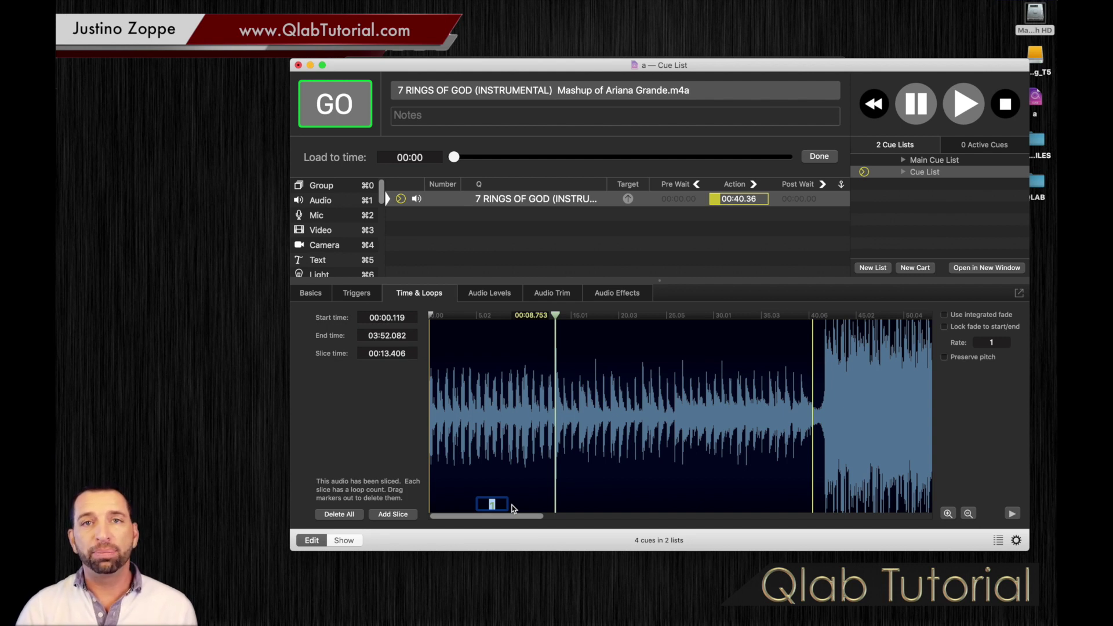
type("2")
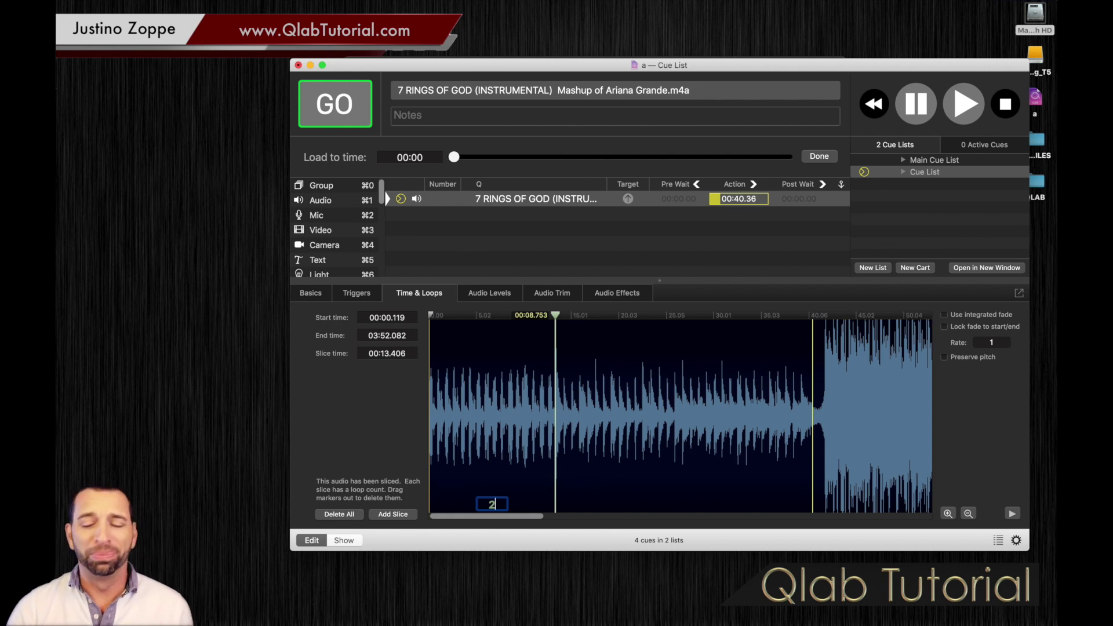
key("Return")
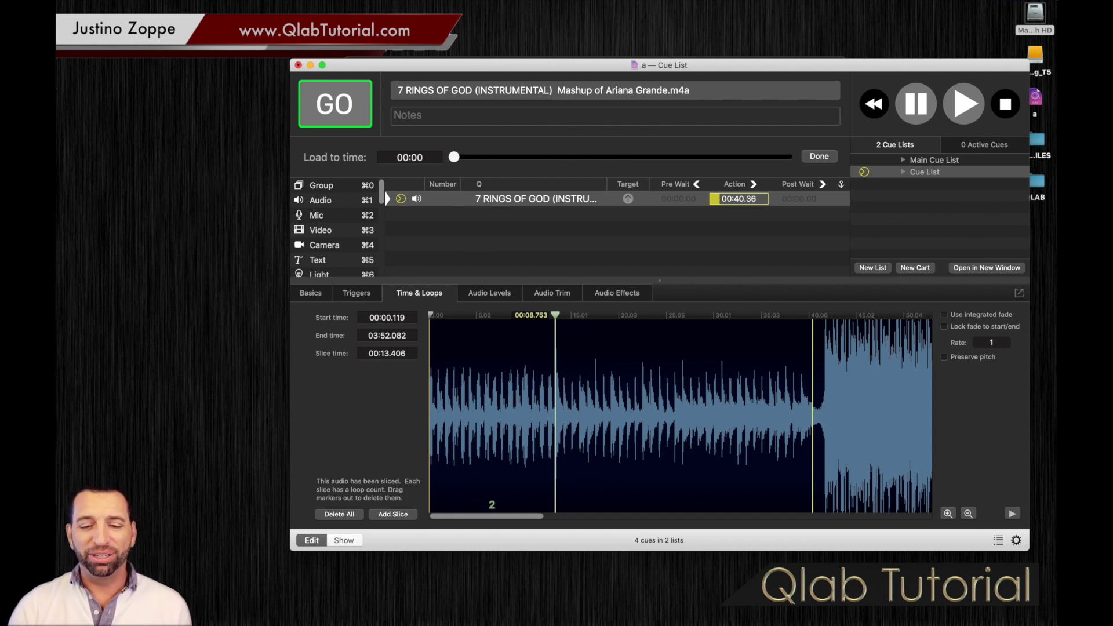
left_click(1008, 113)
left_click(517, 204)
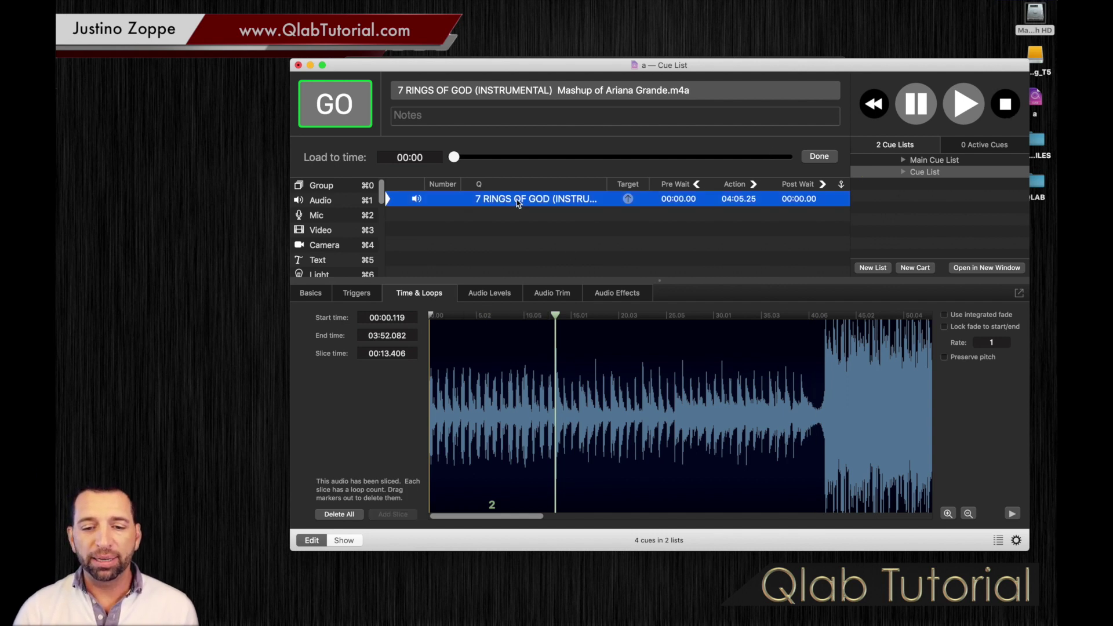
left_click(355, 115)
left_click(526, 199)
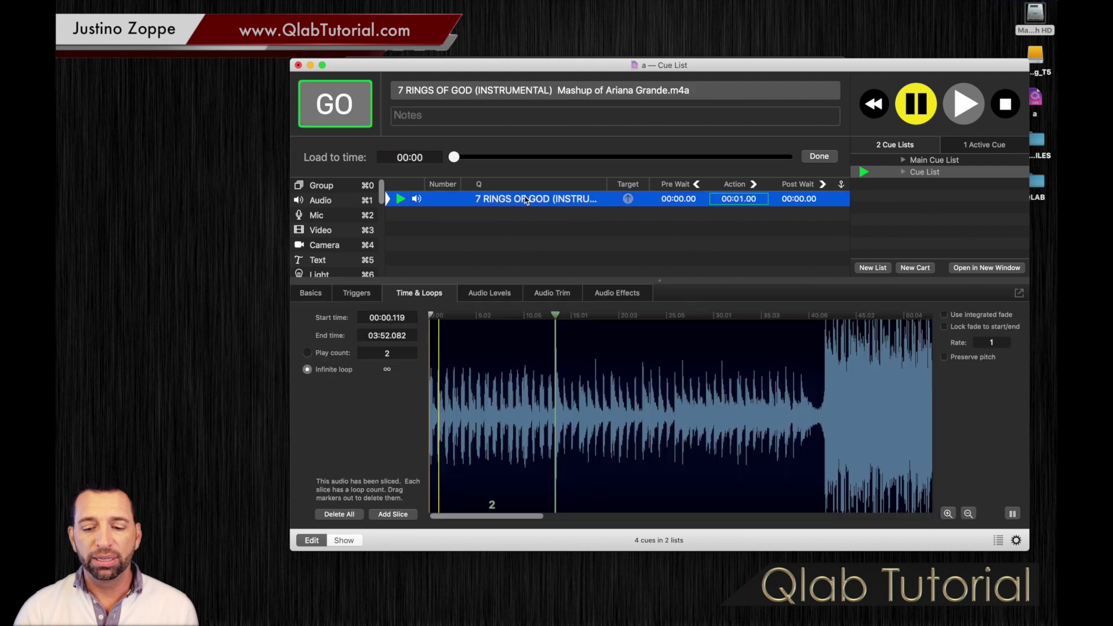
key("XF86AudioRaiseVolume")
key("XF86AudioRaiseVolume")
key("XF86AudioRaiseVolume")
key("XF86AudioRaiseVolume")
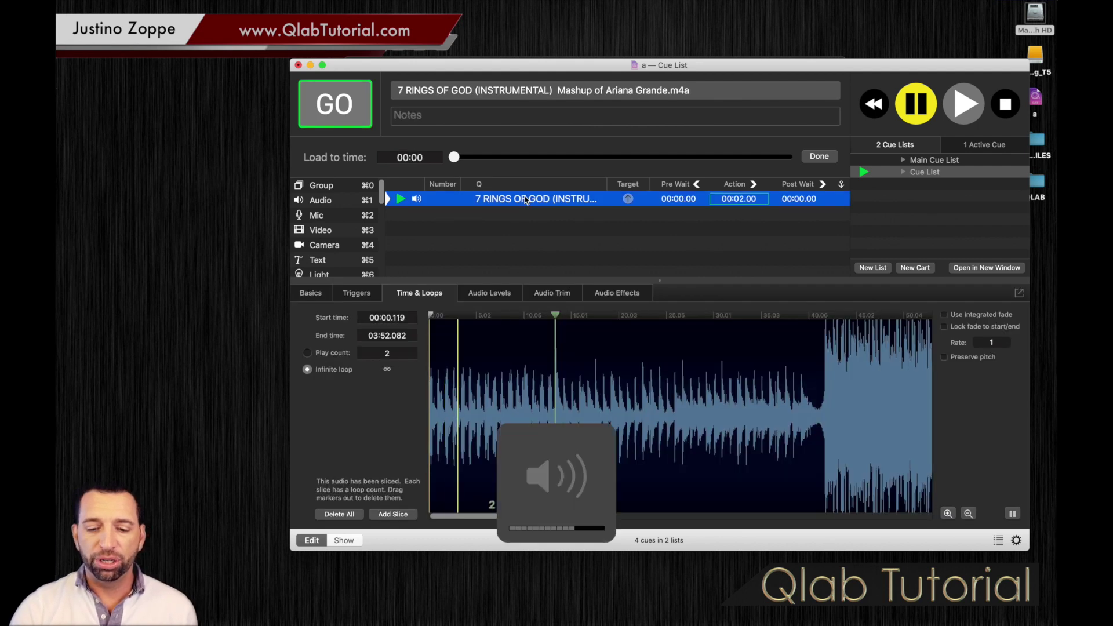
key("XF86AudioRaiseVolume")
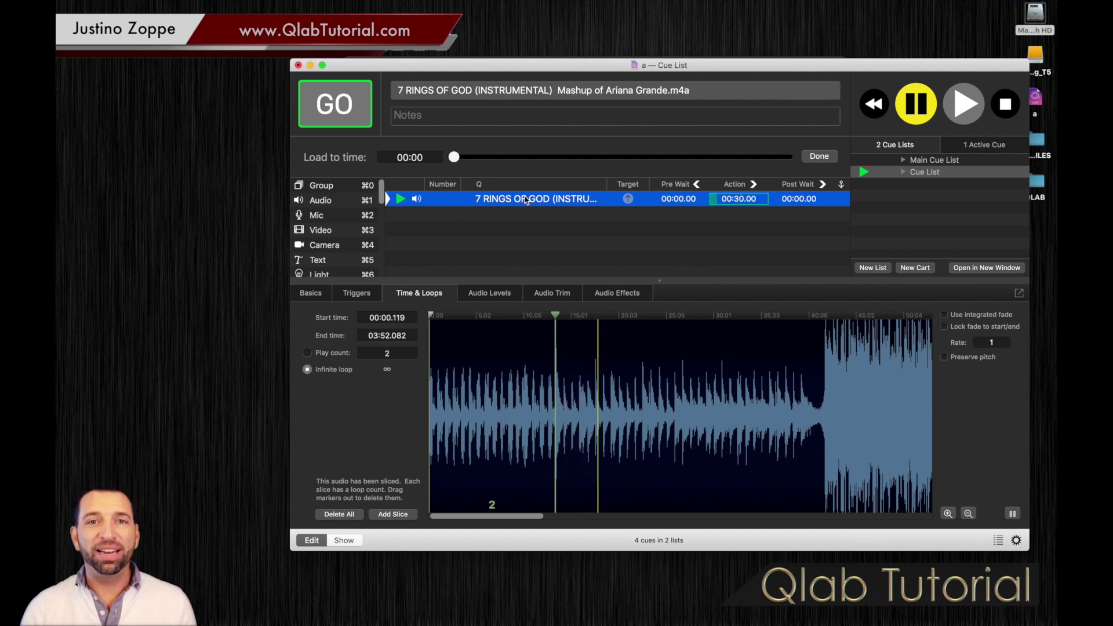
left_click(1012, 105)
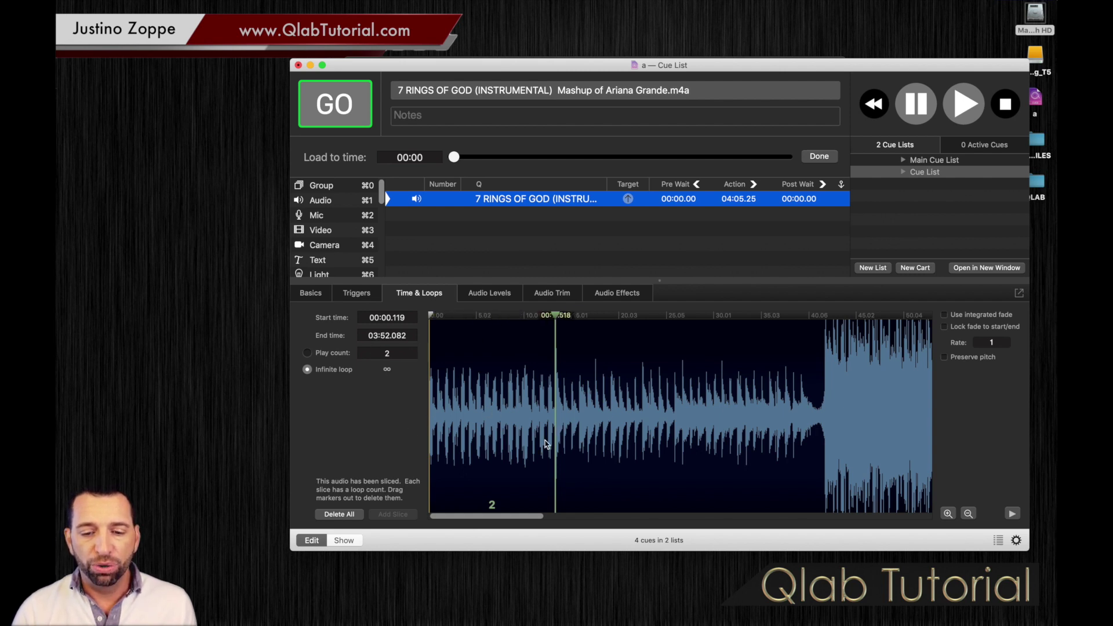
Set the first slice's loop count to 0 (infinite), then stop and restart the cue
left_click(554, 314)
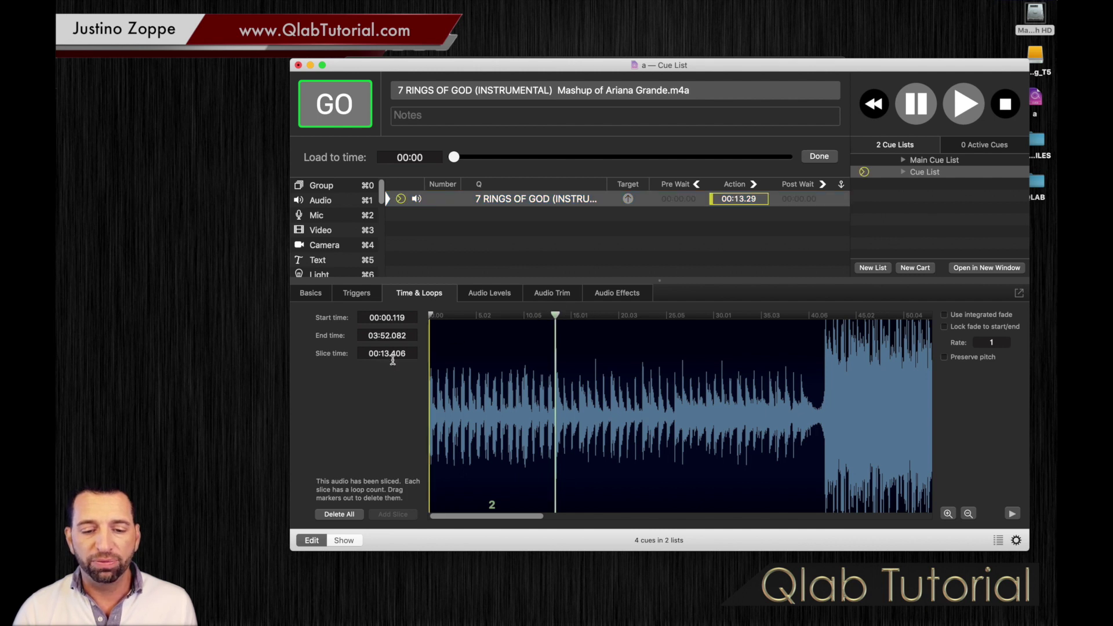
double_click(493, 505)
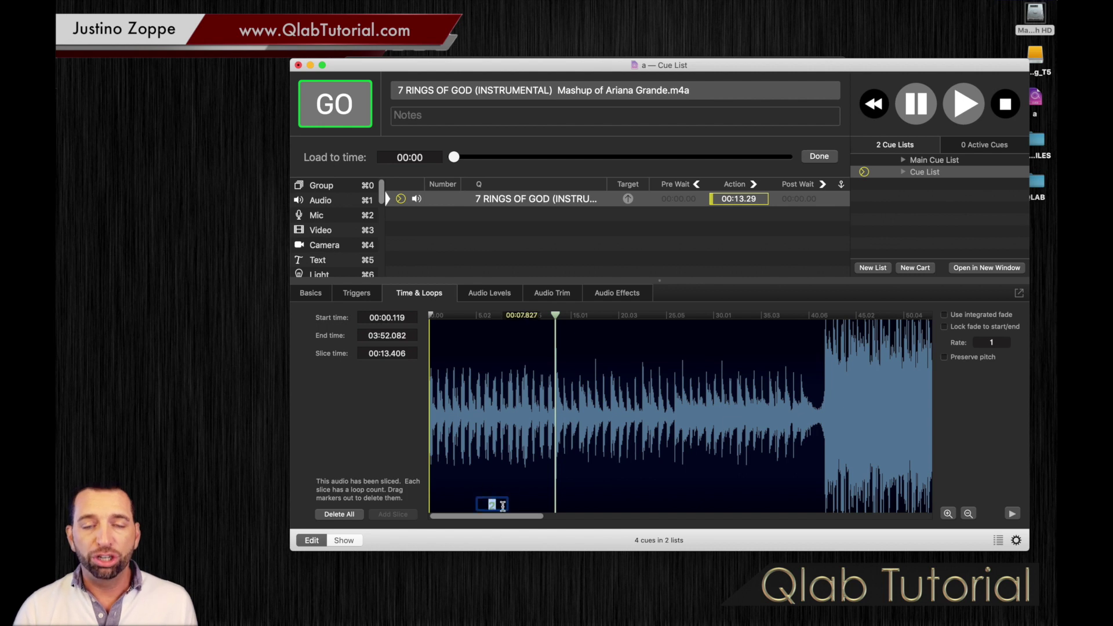
type("0")
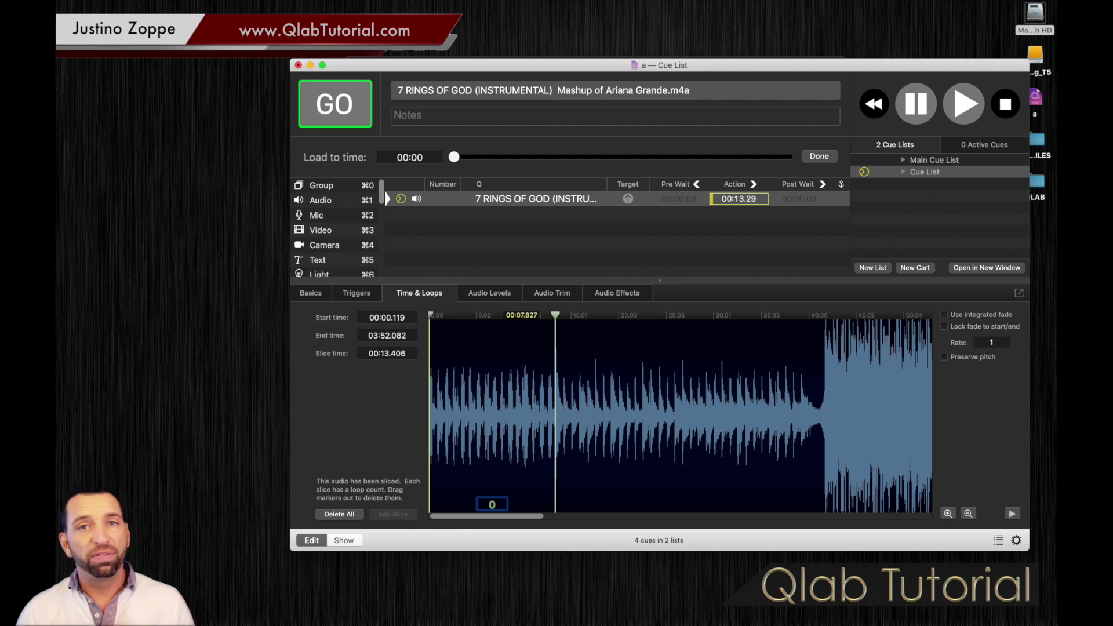
key("Return")
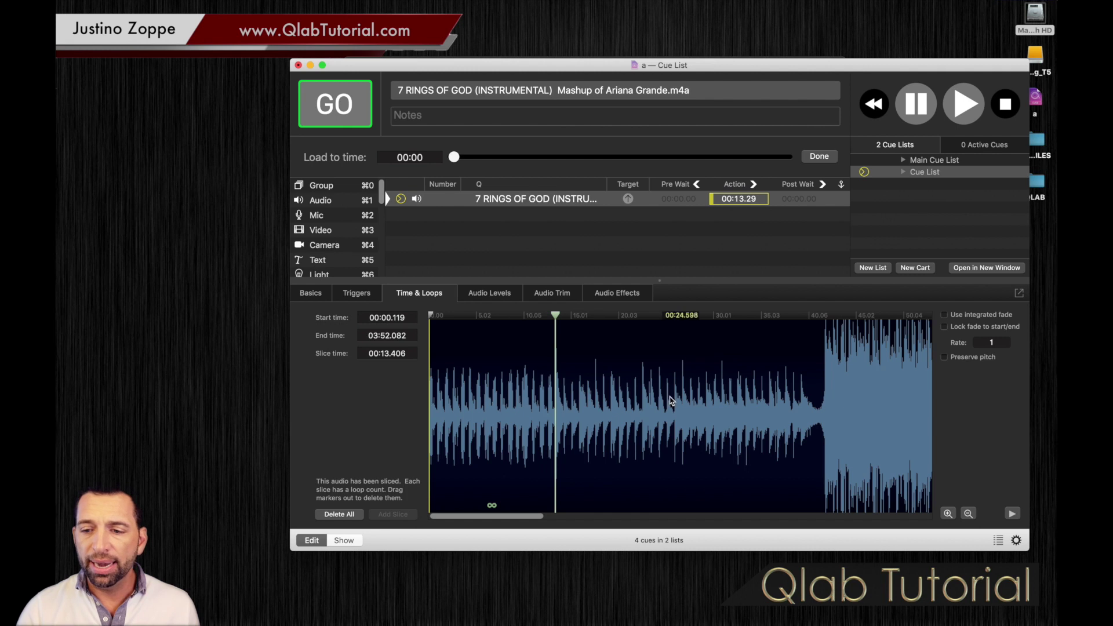
left_click(1005, 104)
left_click(334, 108)
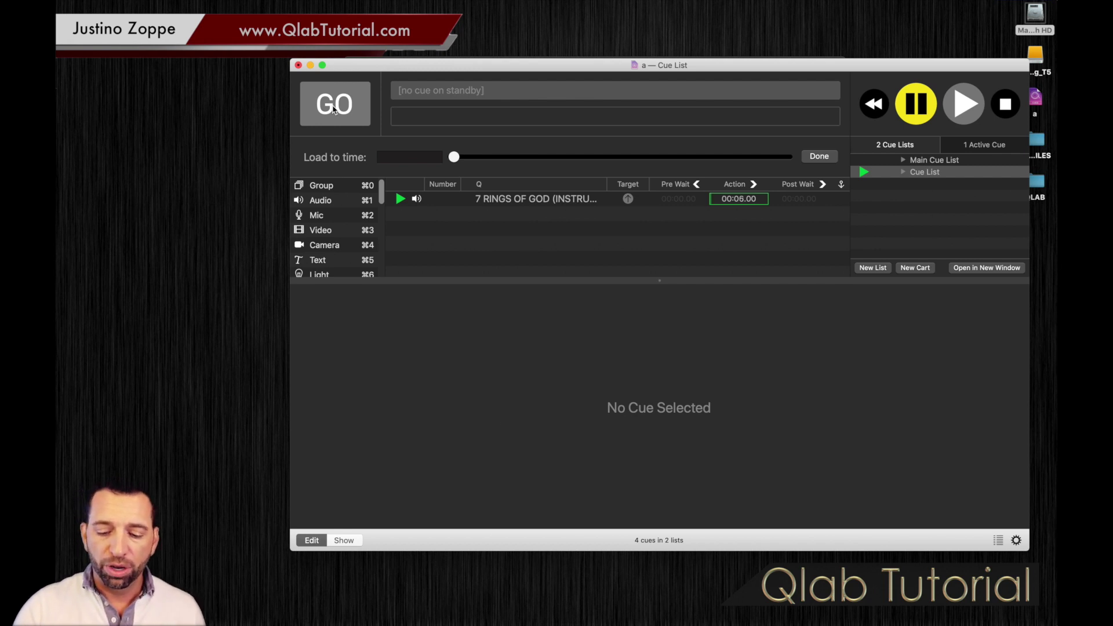
Lower the system volume and add a Devamp cue to the cue list
key("XF86AudioLowerVolume")
key("XF86AudioLowerVolume")
key("XF86AudioLowerVolume")
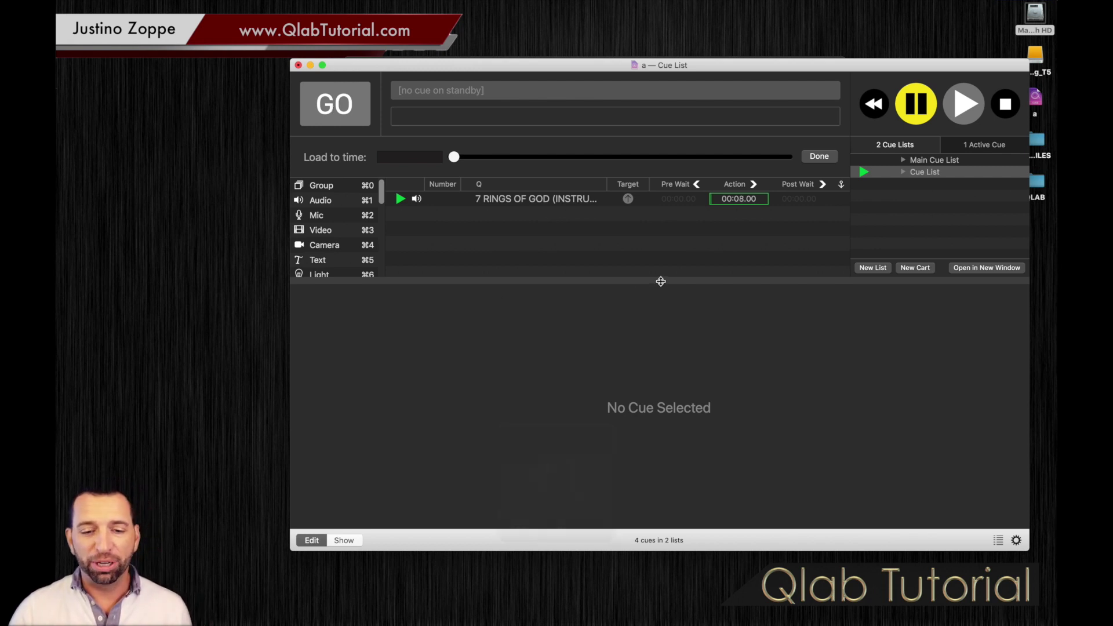
left_click_drag(661, 281, 651, 325)
scroll(347, 291, "down", 5)
scroll(351, 292, "up", 1)
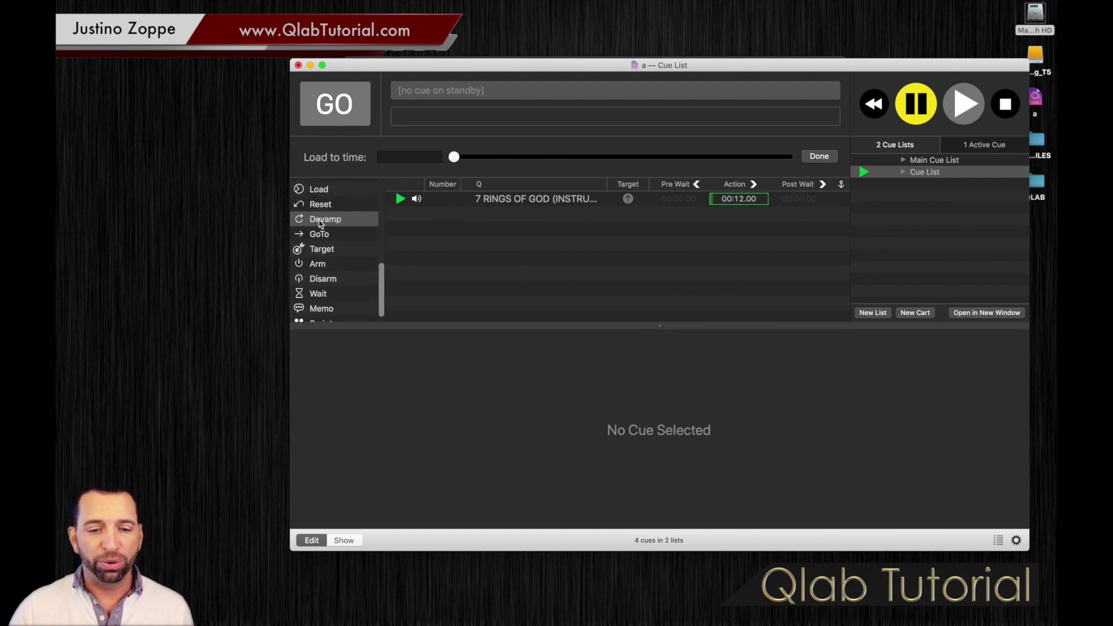
left_click_drag(319, 223, 479, 238)
Make the '7 RINGS OF GOD' audio cue the Devamp cue's target
left_click(551, 200)
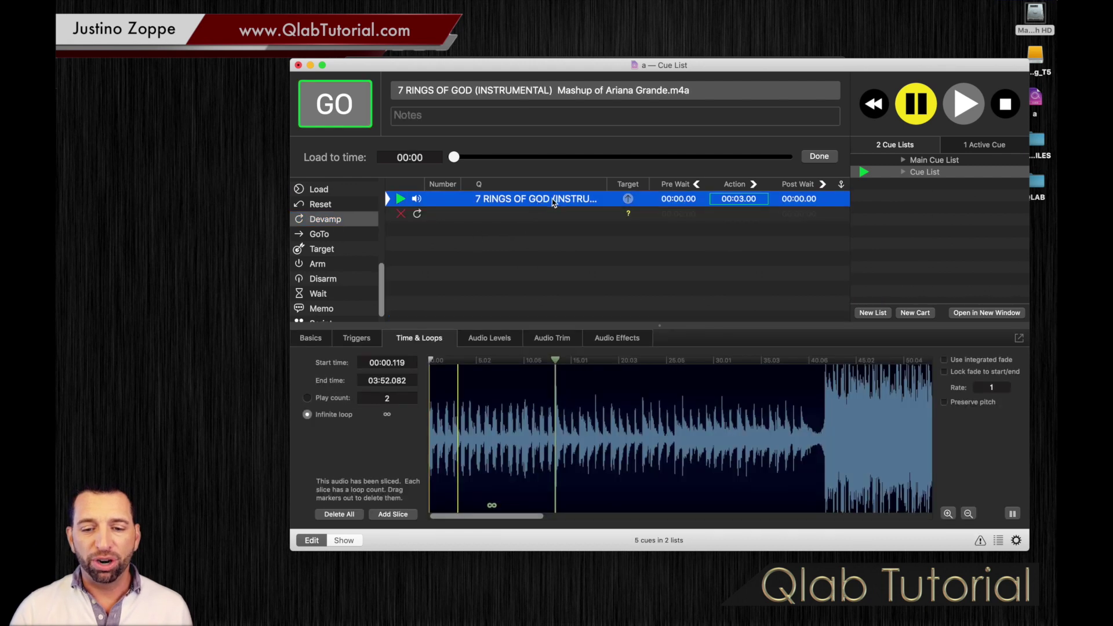
left_click_drag(552, 201, 534, 215)
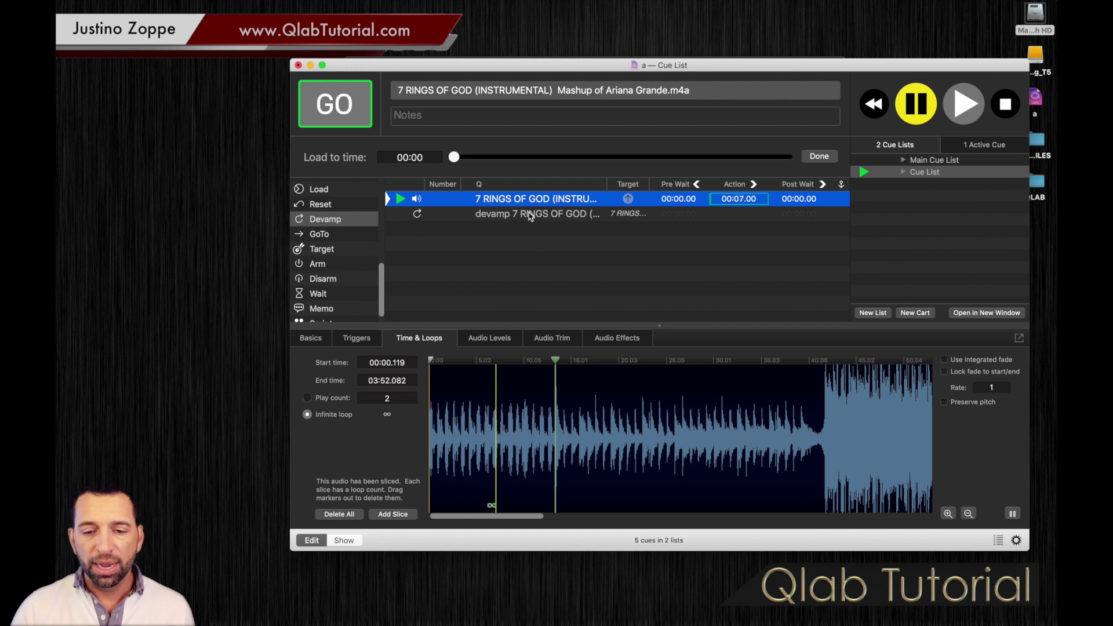
left_click(529, 216)
left_click(393, 368)
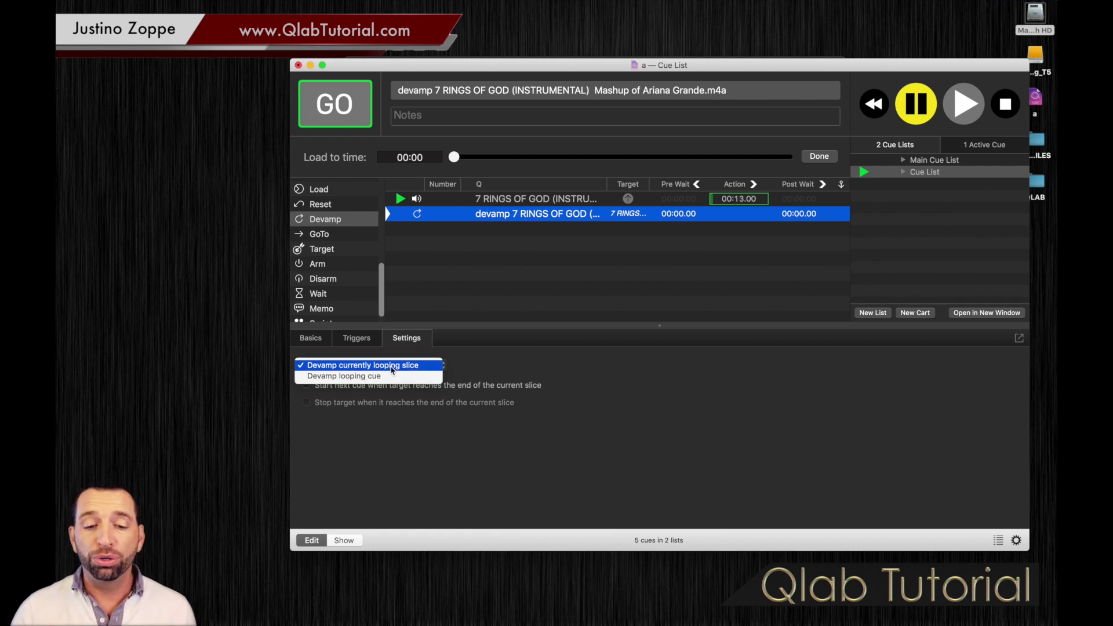
Set the Devamp mode to 'Devamp currently looping slice' and fire the Devamp cue
left_click(426, 365)
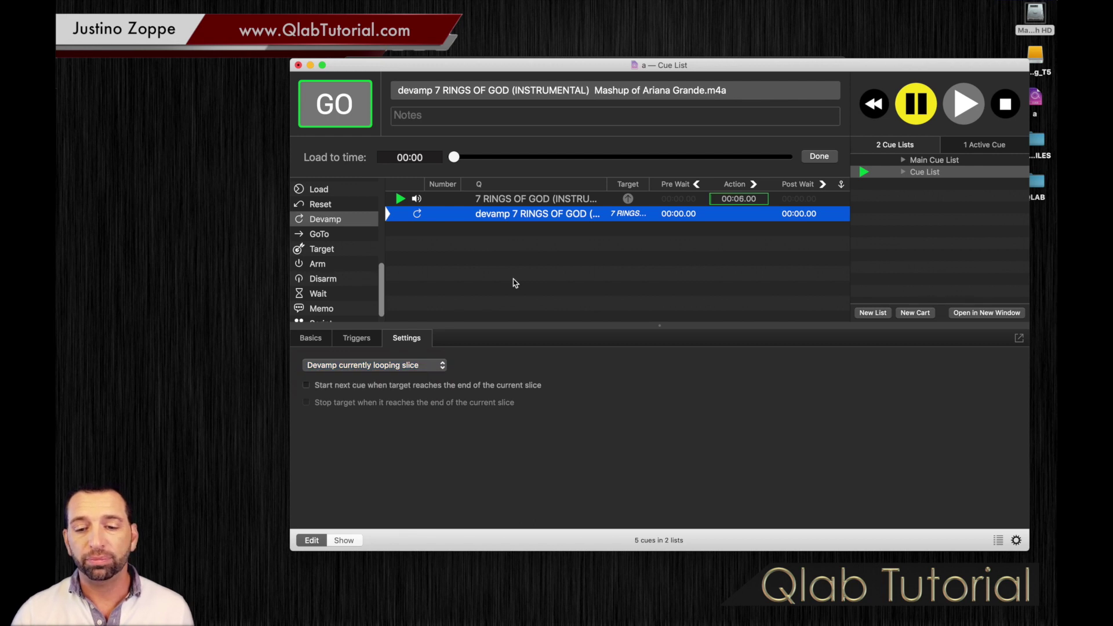
left_click(514, 281)
left_click(545, 217)
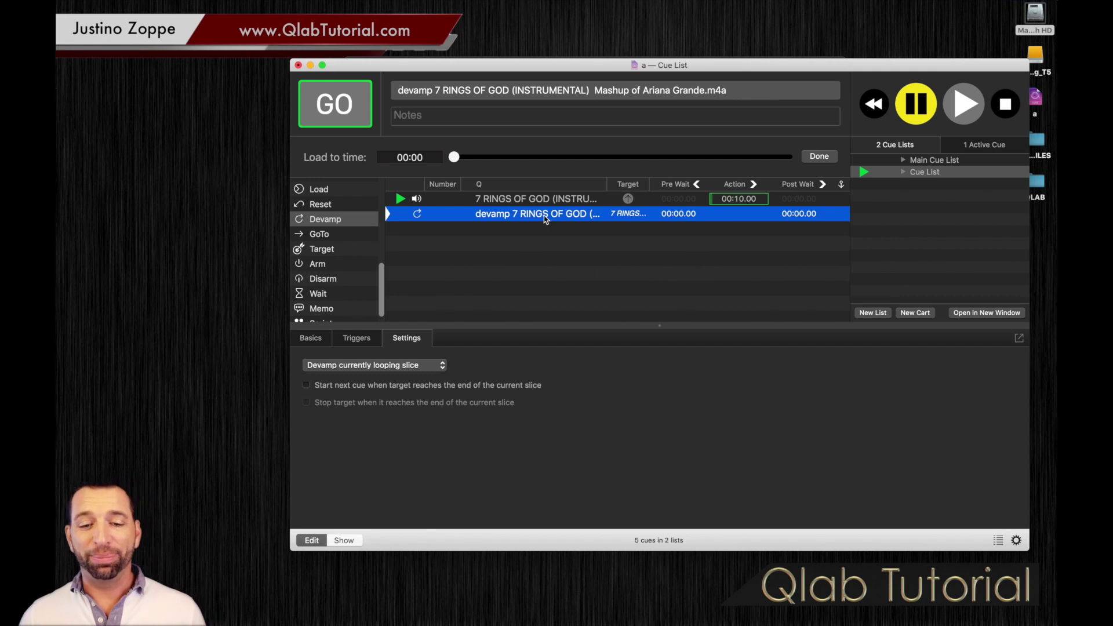
key("Up")
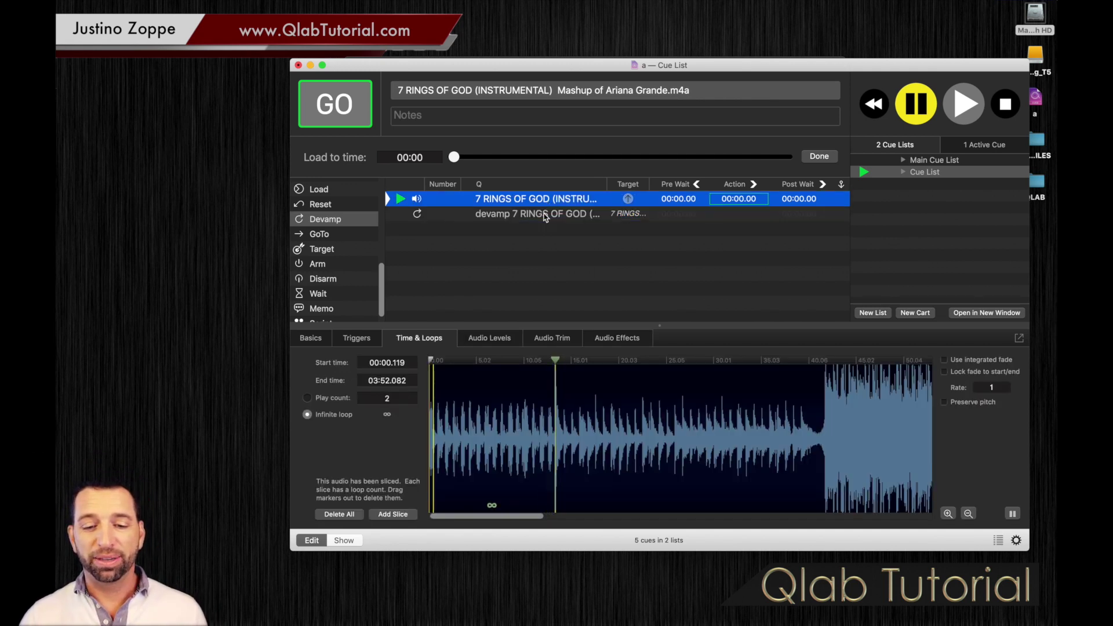
key("Down")
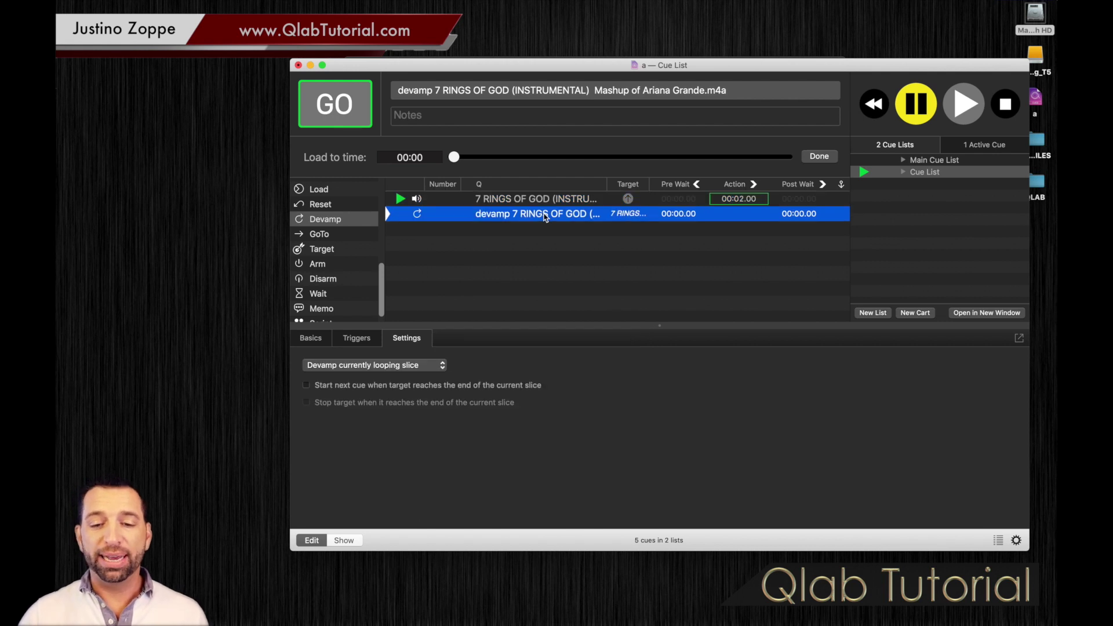
key("space")
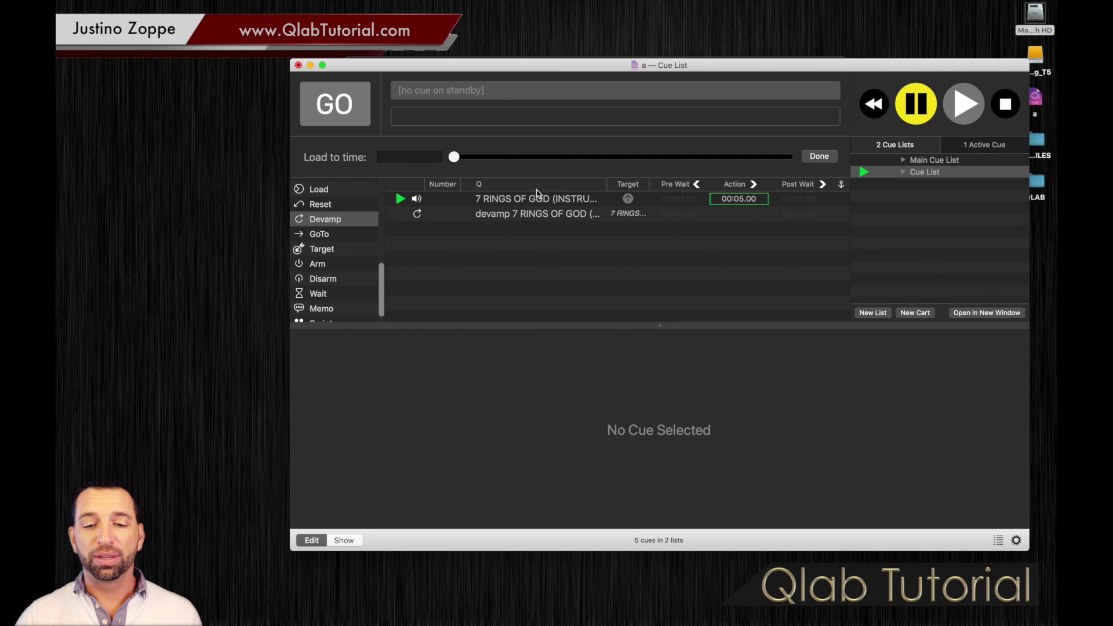
Watch the audio cue play past its looped slice, then stop all playback
left_click(536, 200)
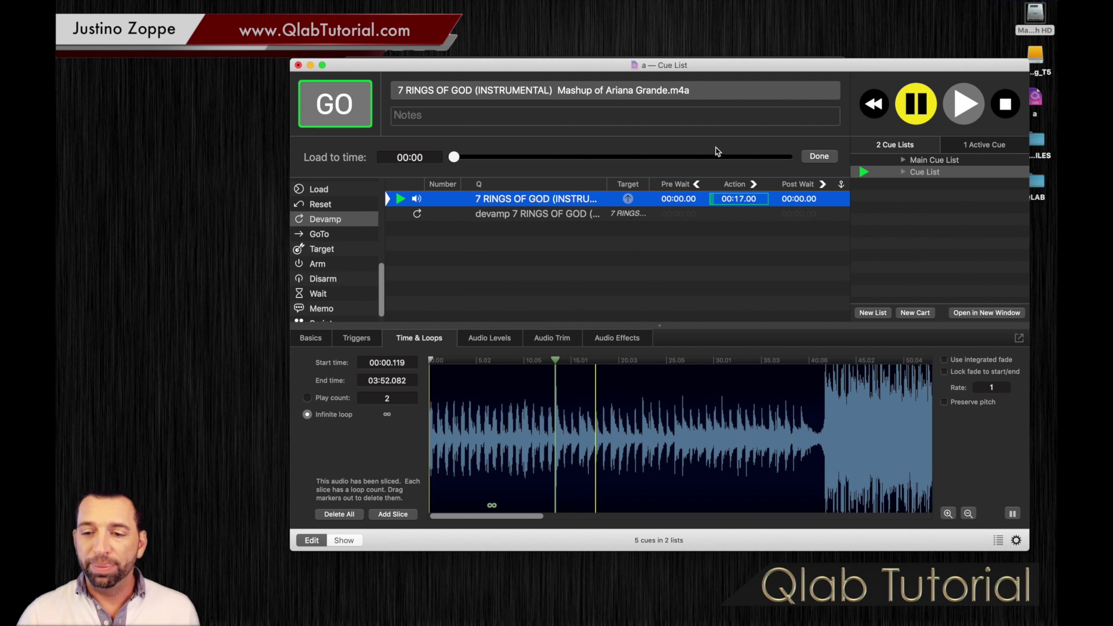
left_click(1014, 106)
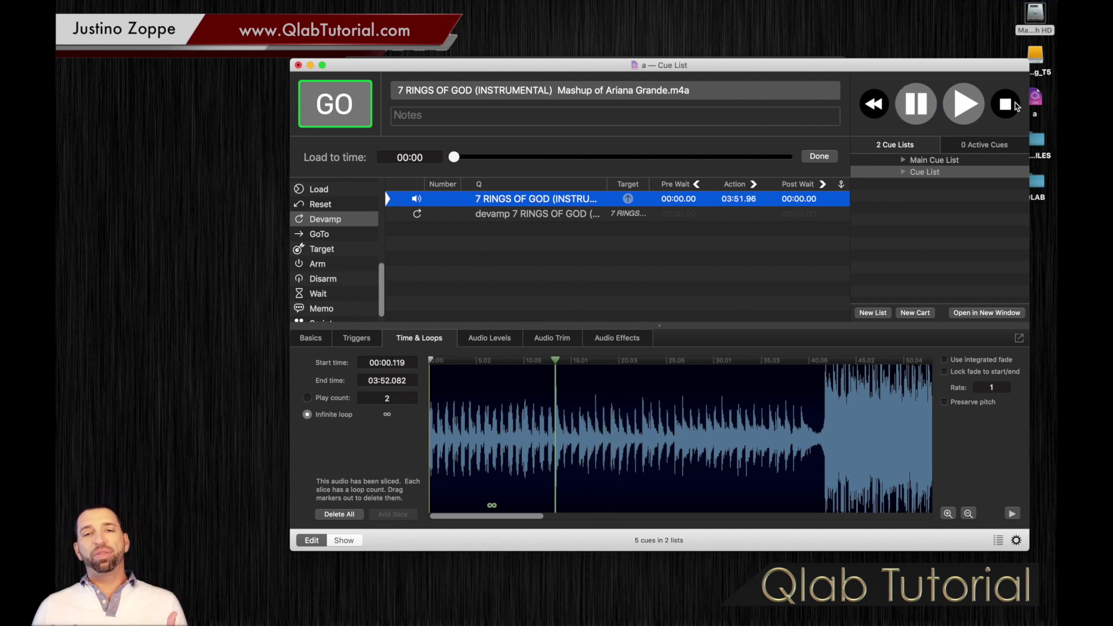